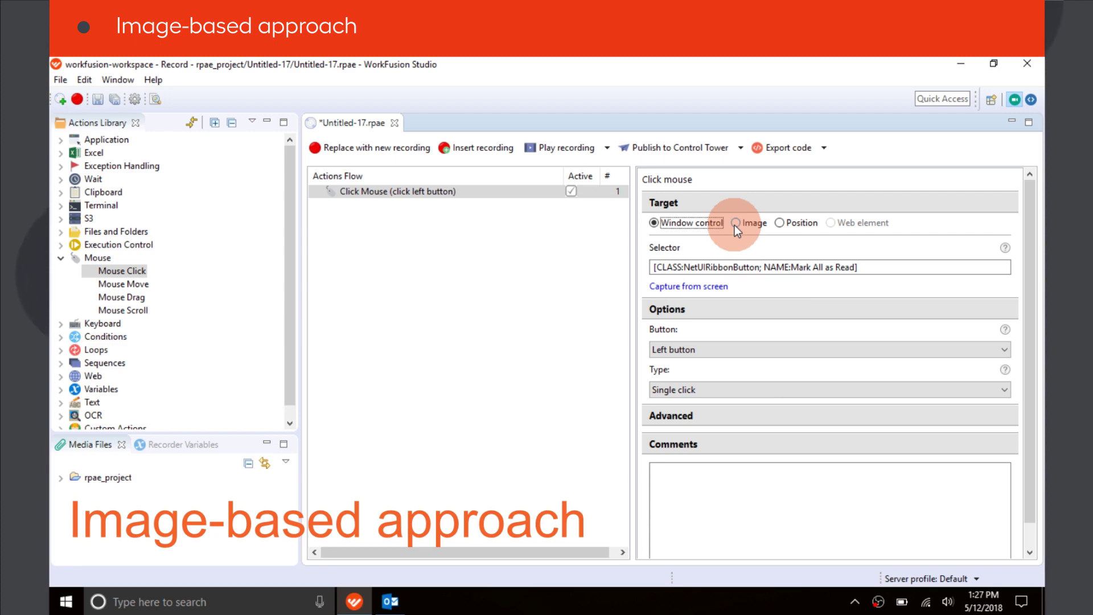
Step: Play back the Outlook Mark All as Read click with Image, then window-selector, targeting
{"action": "left_click", "coordinate": [734, 225]}
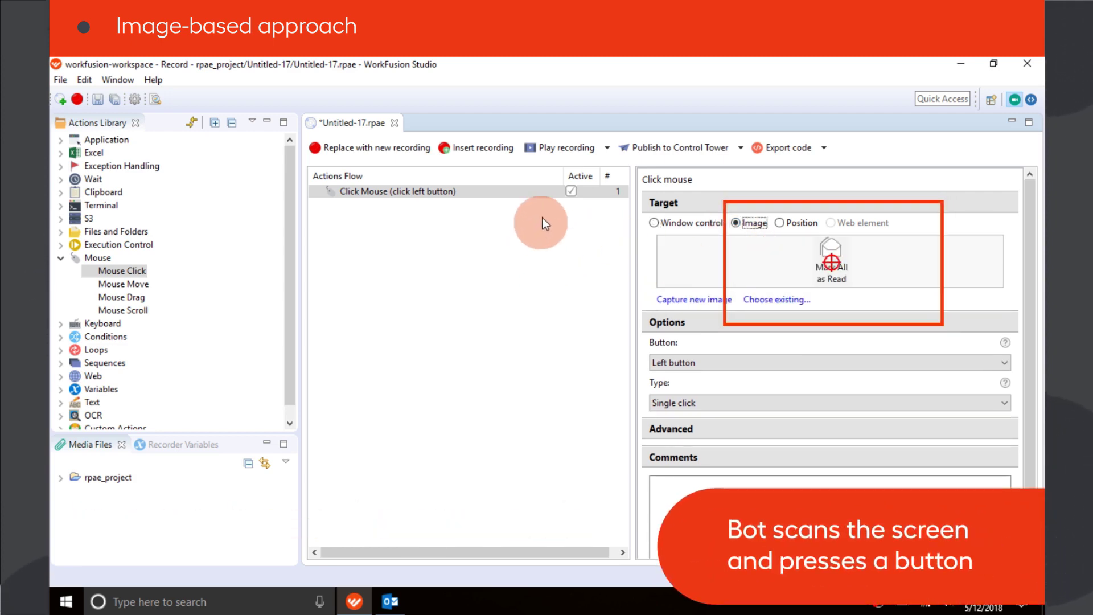
{"action": "left_click", "coordinate": [550, 150]}
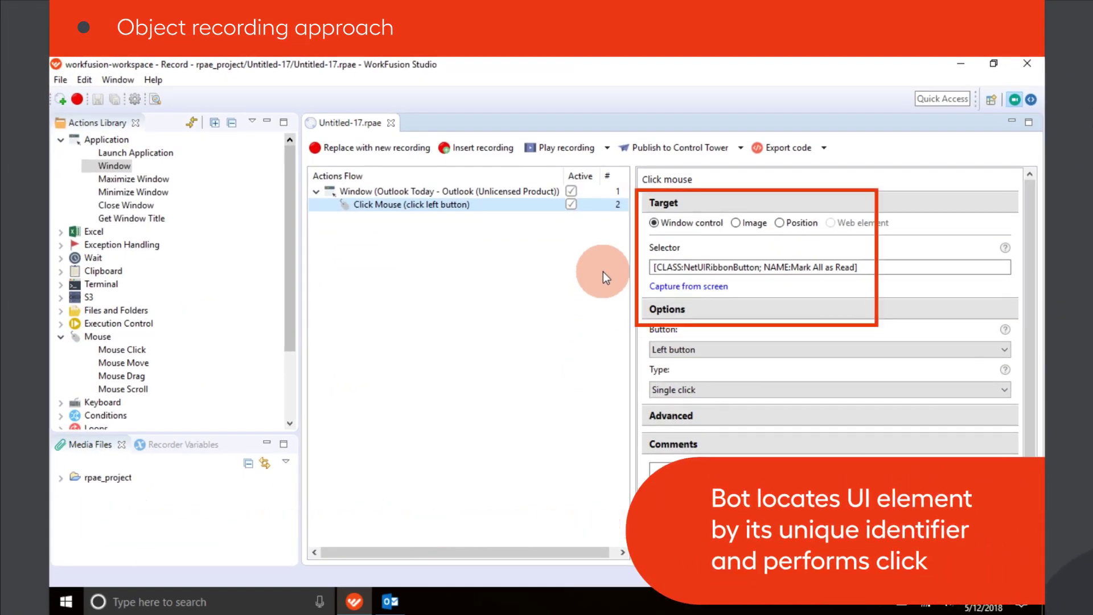
{"action": "left_click", "coordinate": [560, 149]}
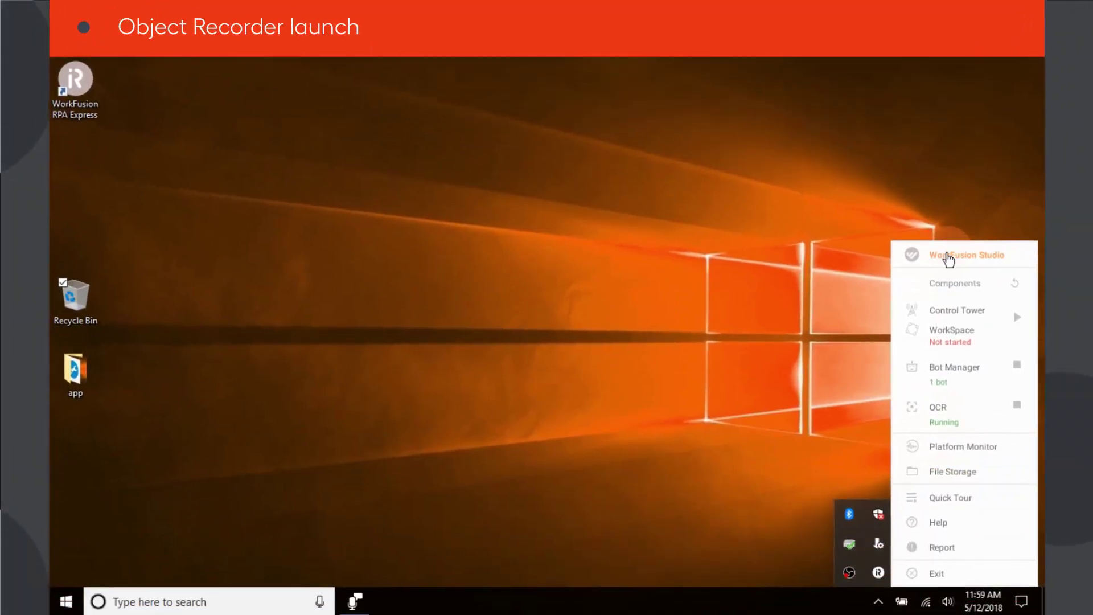
Step: Launch WorkFusion Studio and create the recording Untitled-17.rpae in the Record perspective
{"action": "left_click", "coordinate": [950, 258]}
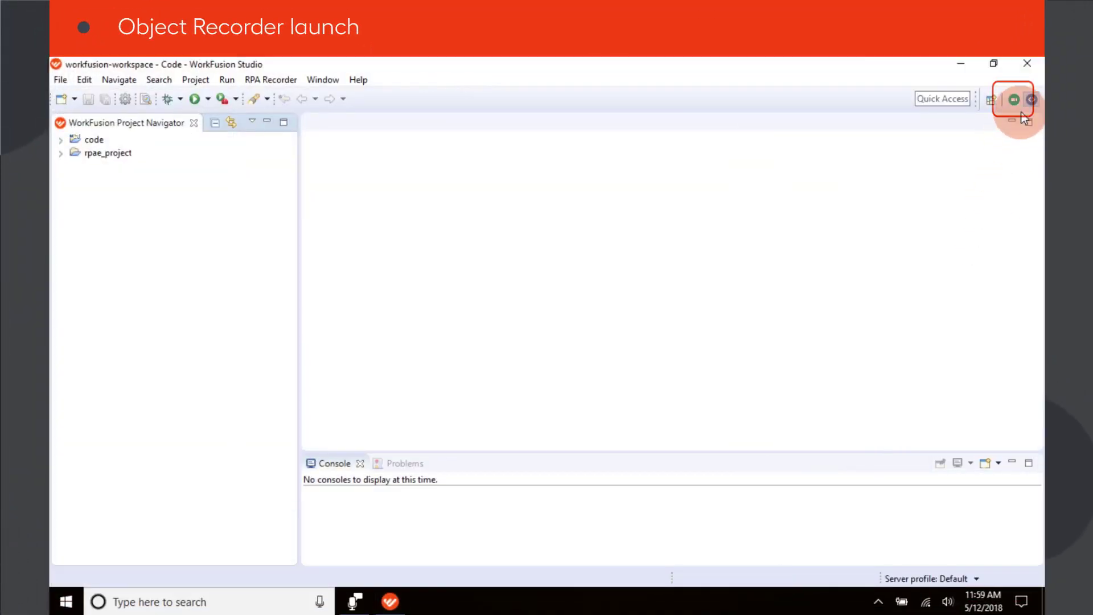
{"action": "left_click", "coordinate": [1013, 100]}
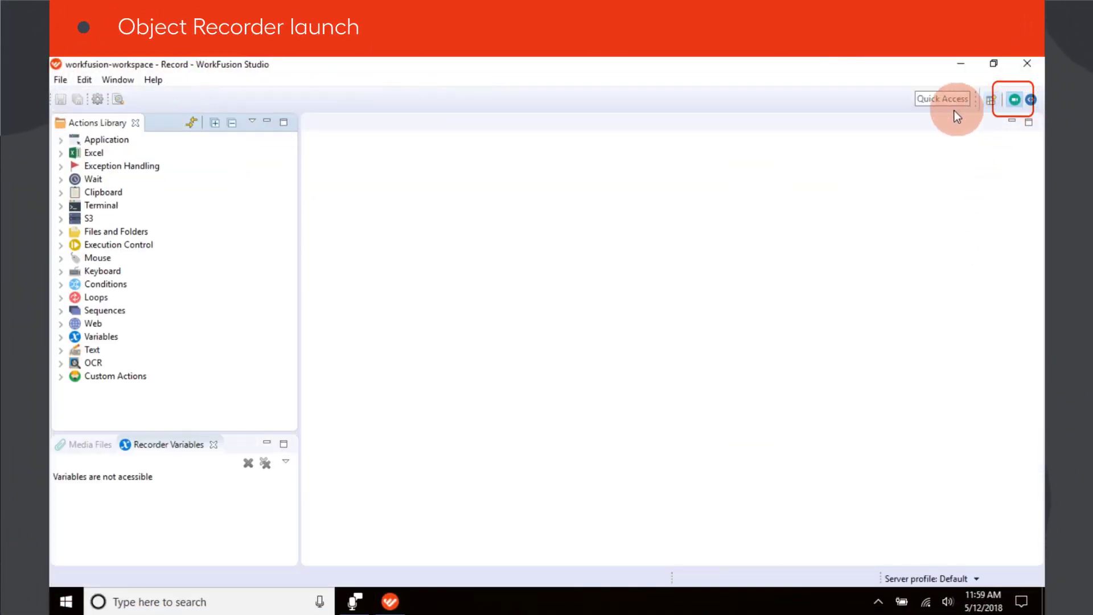
{"action": "left_click", "coordinate": [61, 79]}
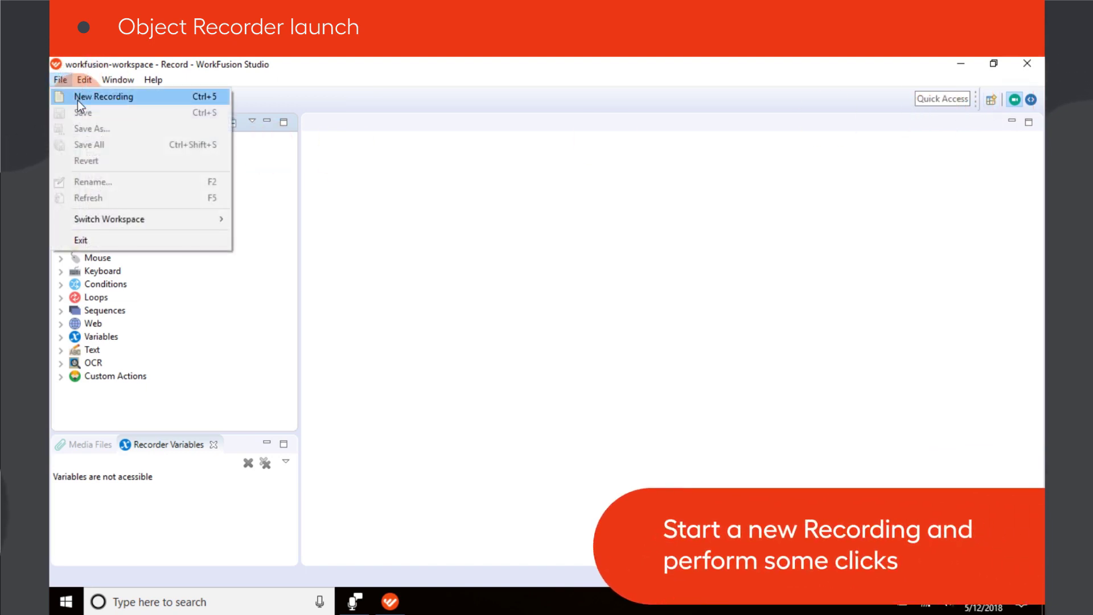
{"action": "left_click", "coordinate": [78, 97]}
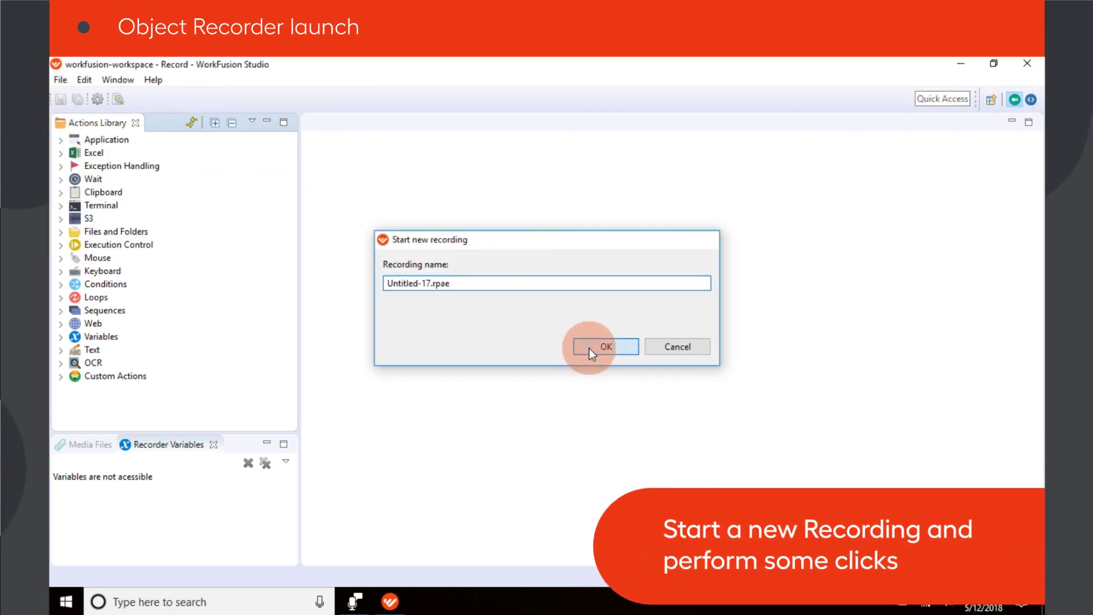
{"action": "left_click", "coordinate": [588, 348]}
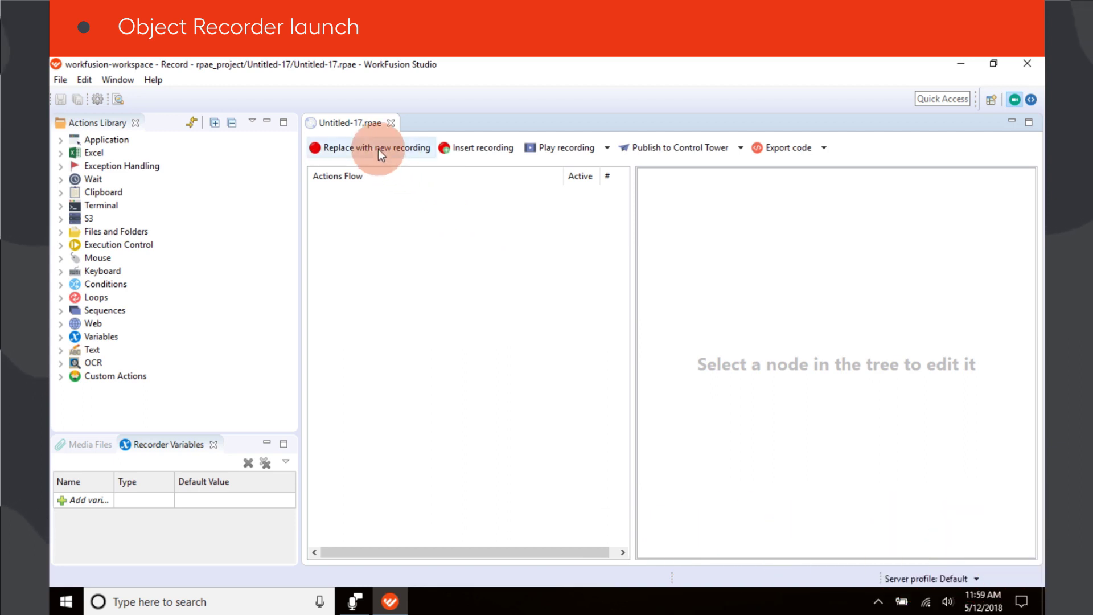
Step: Capture recording and deleting a Voice Recorder clip, then stop the RPA Recorder
{"action": "left_click", "coordinate": [377, 150]}
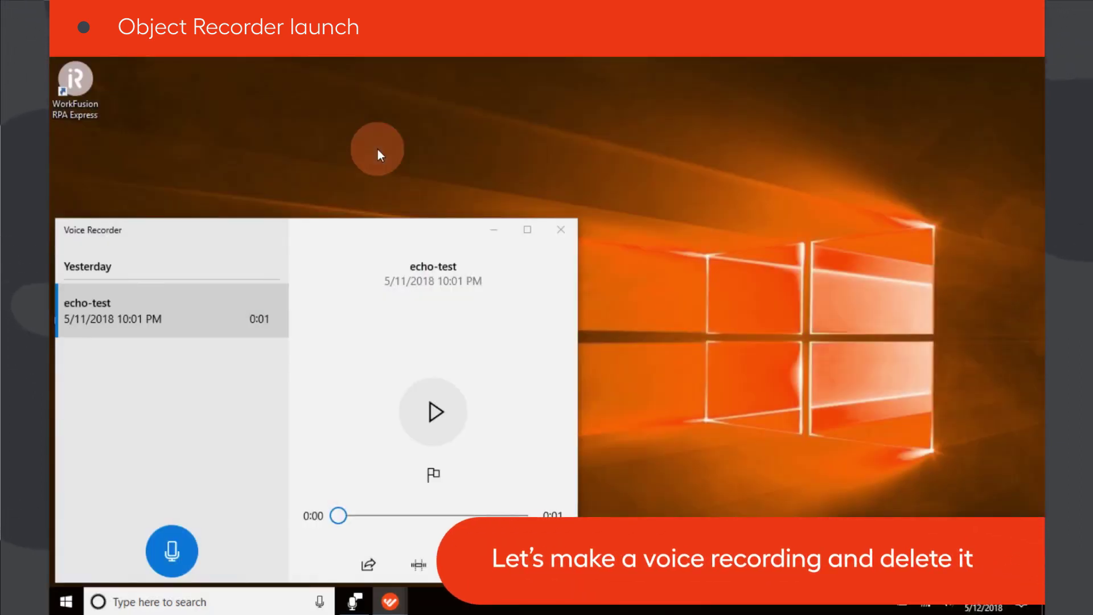
{"action": "left_click", "coordinate": [171, 551]}
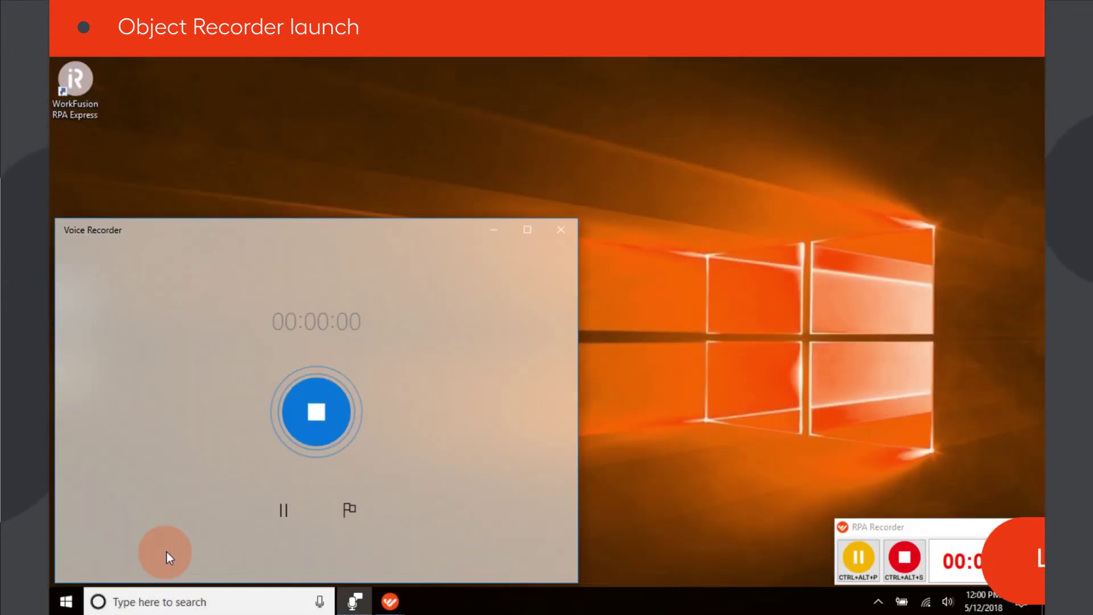
{"action": "left_click", "coordinate": [315, 406]}
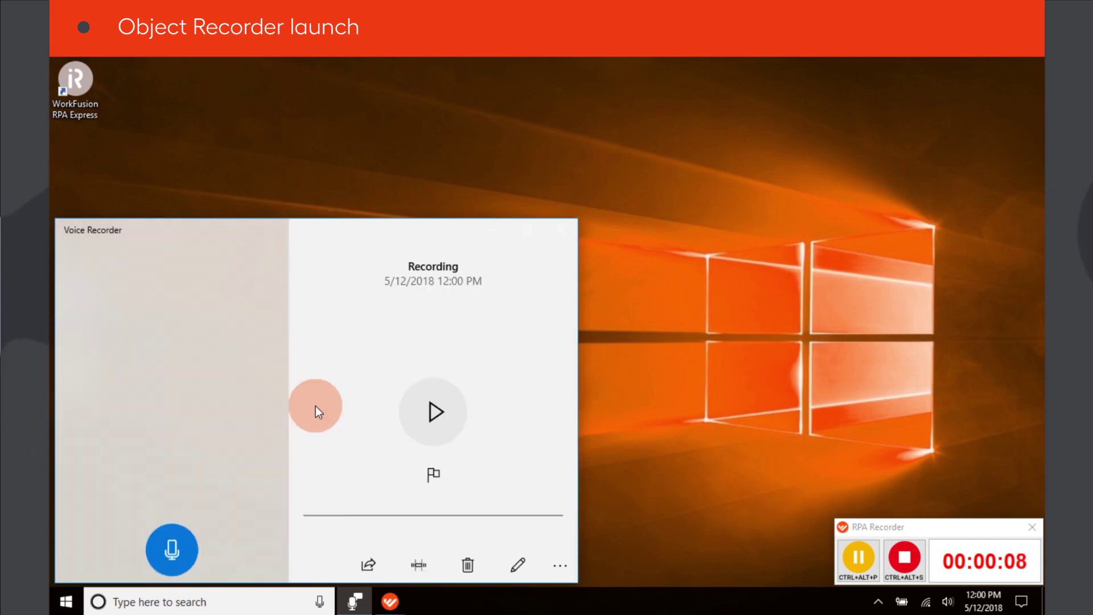
{"action": "left_click", "coordinate": [467, 564]}
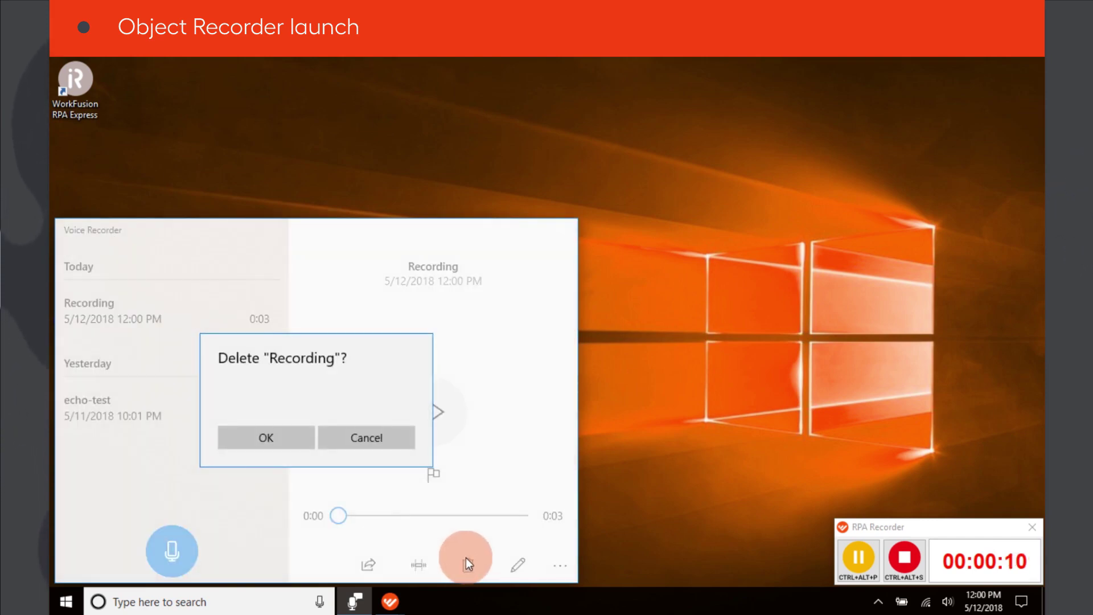
{"action": "left_click", "coordinate": [276, 442]}
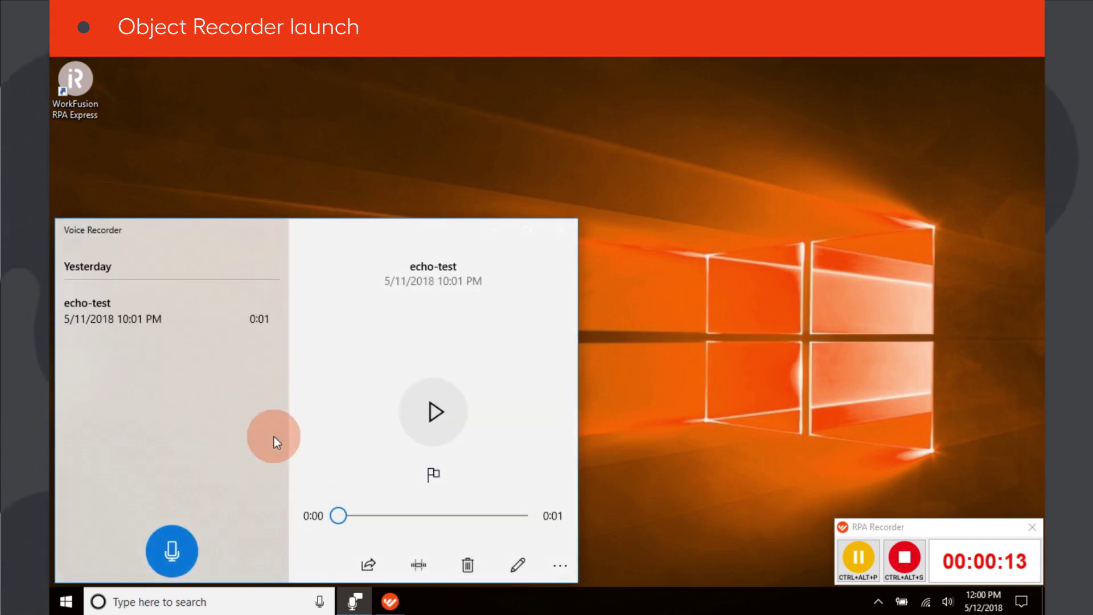
{"action": "left_click", "coordinate": [904, 559]}
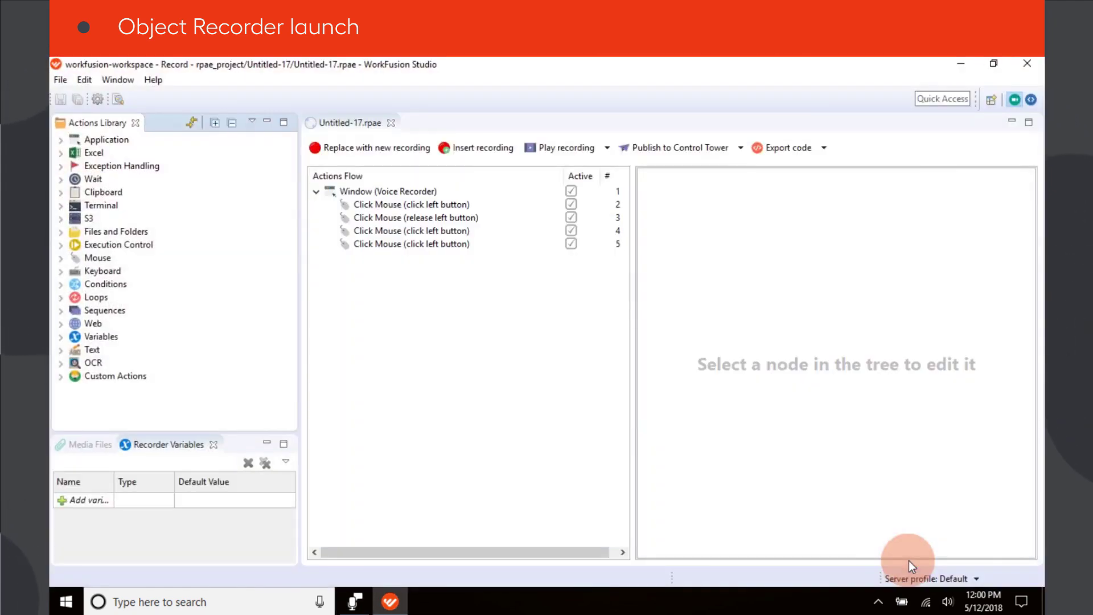
Step: Inspect the Window (Voice Recorder) step and the first Click Mouse step's recorded selector
{"action": "left_click", "coordinate": [418, 189]}
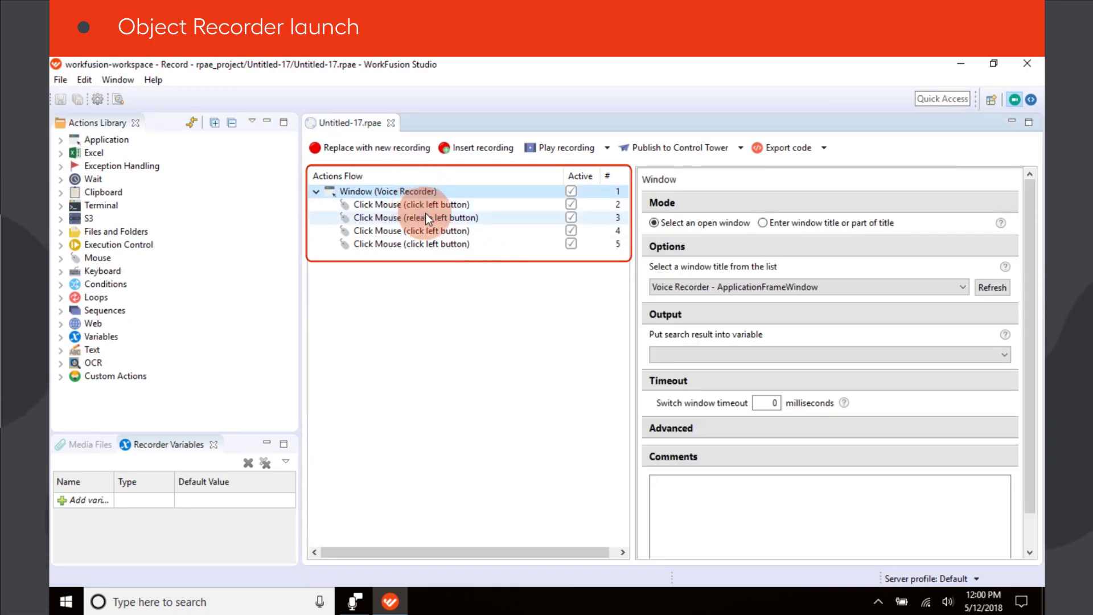
{"action": "left_click", "coordinate": [435, 207]}
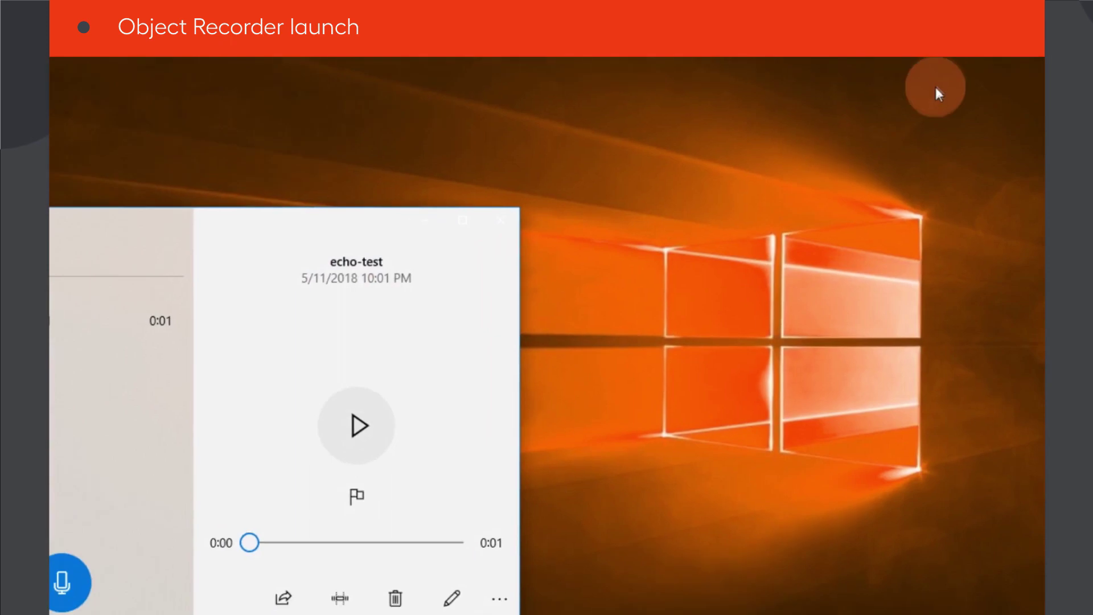
Step: Set the Windows default app mode to Dark under Colors, then return to WorkFusion Studio
{"action": "right_click", "coordinate": [935, 87]}
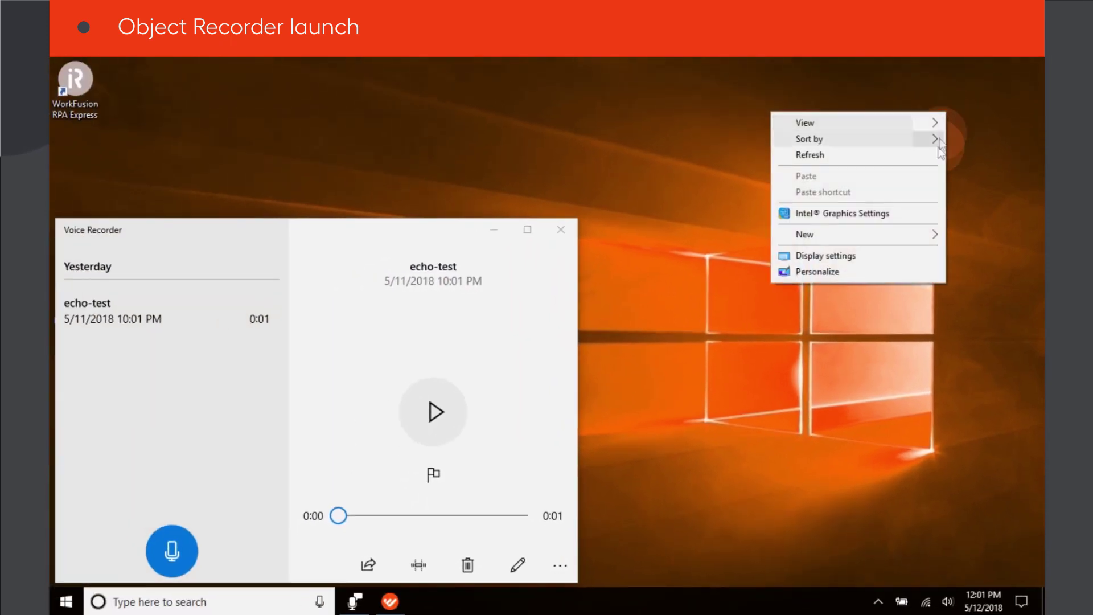
{"action": "left_click", "coordinate": [905, 263]}
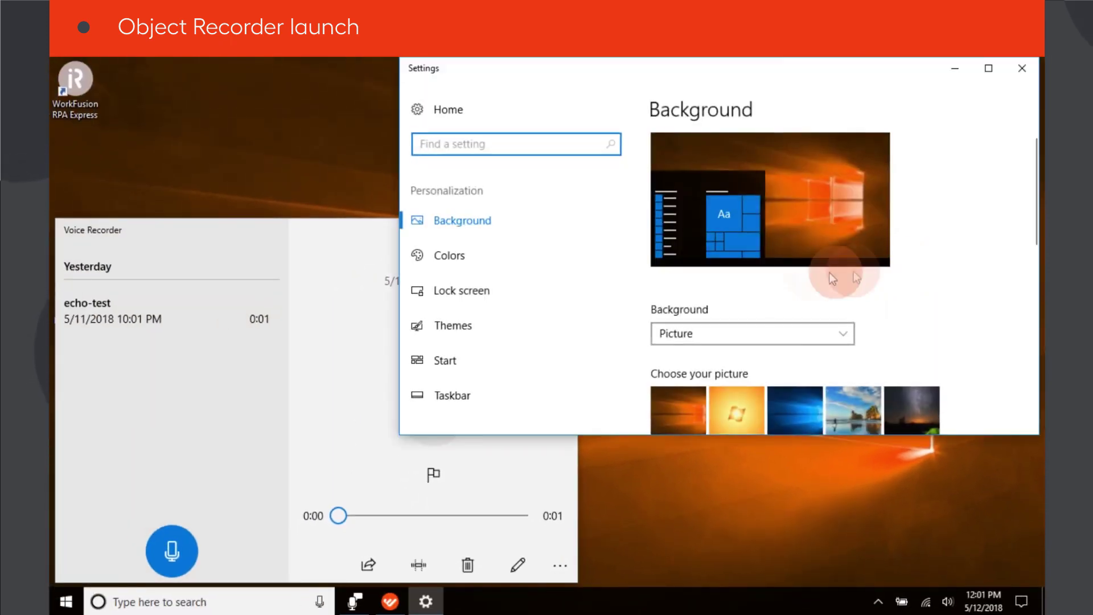
{"action": "left_click", "coordinate": [449, 255]}
{"action": "left_click", "coordinate": [658, 305]}
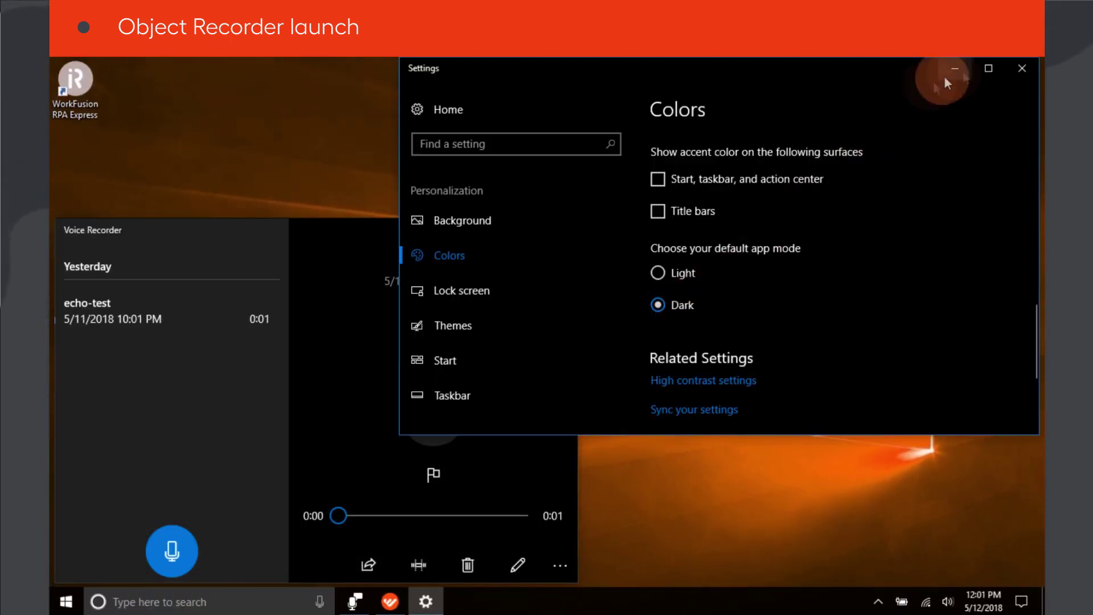
{"action": "left_click", "coordinate": [1021, 68]}
{"action": "left_click", "coordinate": [390, 601]}
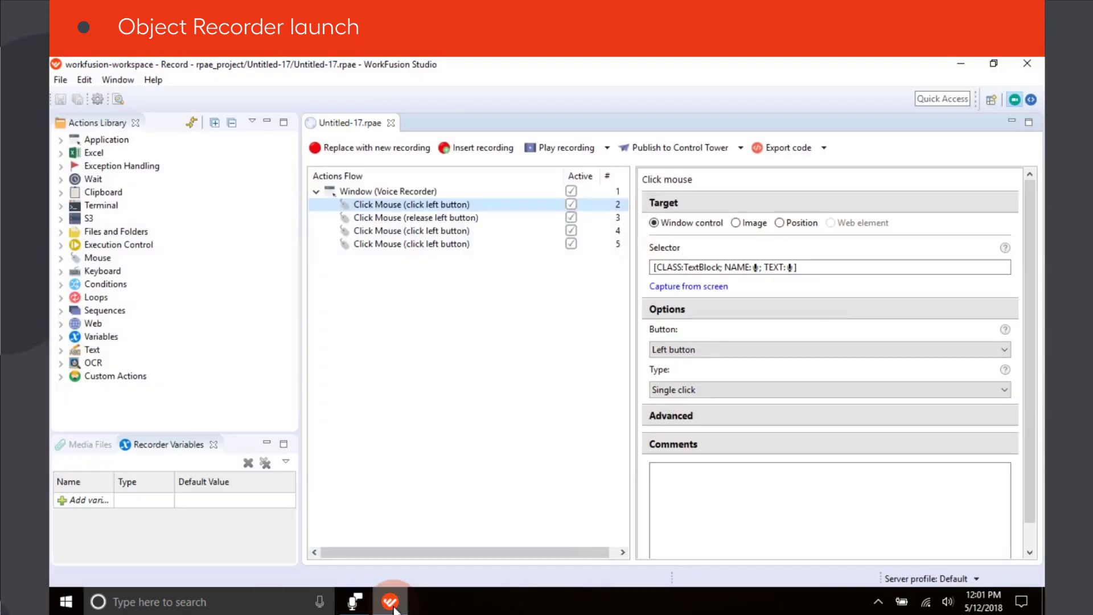
Step: Play back the Voice Recorder actions and set Click Mouse rows 2 and 3 to Image targets
{"action": "left_click", "coordinate": [572, 149]}
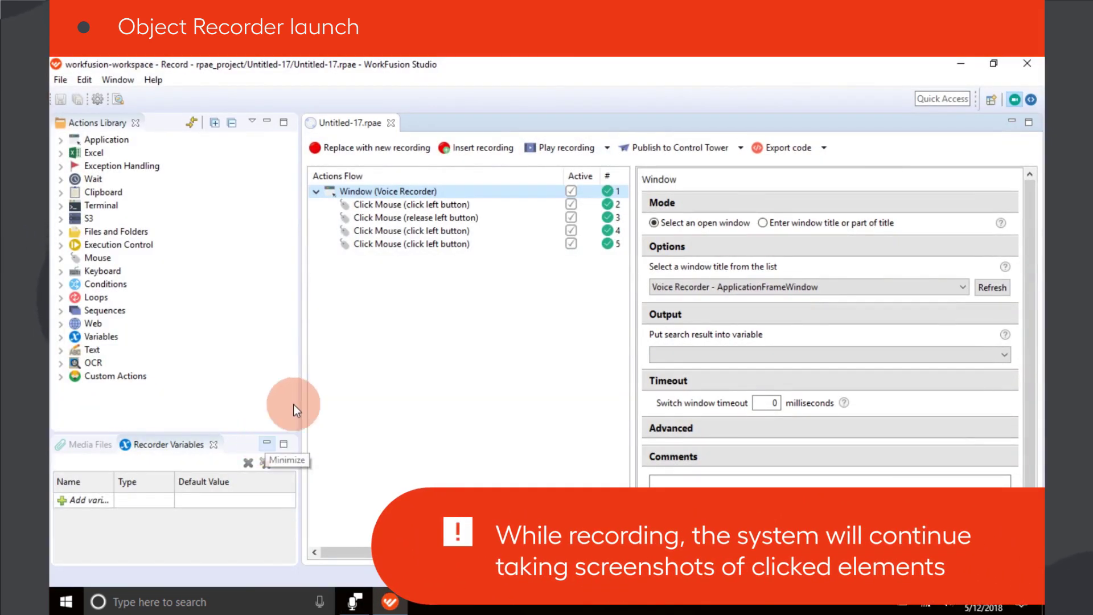
{"action": "left_click", "coordinate": [419, 204]}
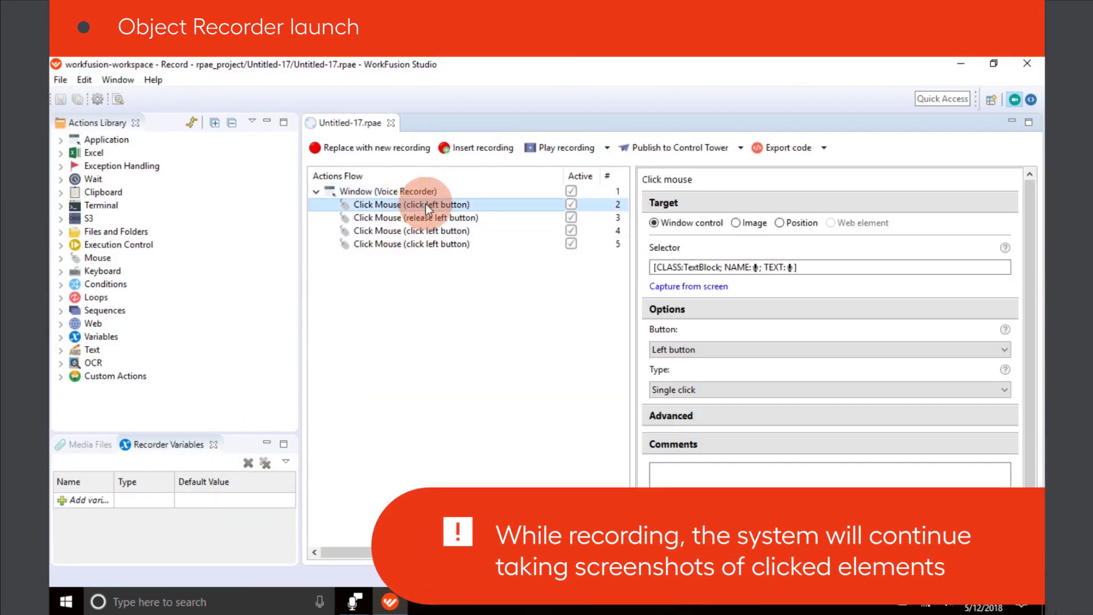
{"action": "left_click", "coordinate": [736, 223]}
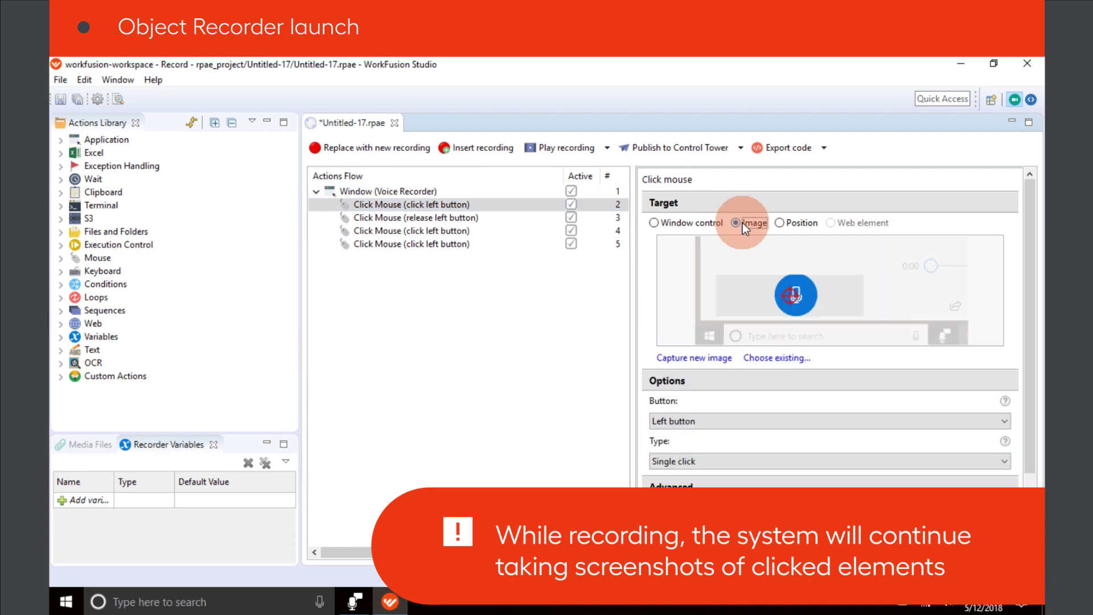
{"action": "left_click", "coordinate": [478, 217]}
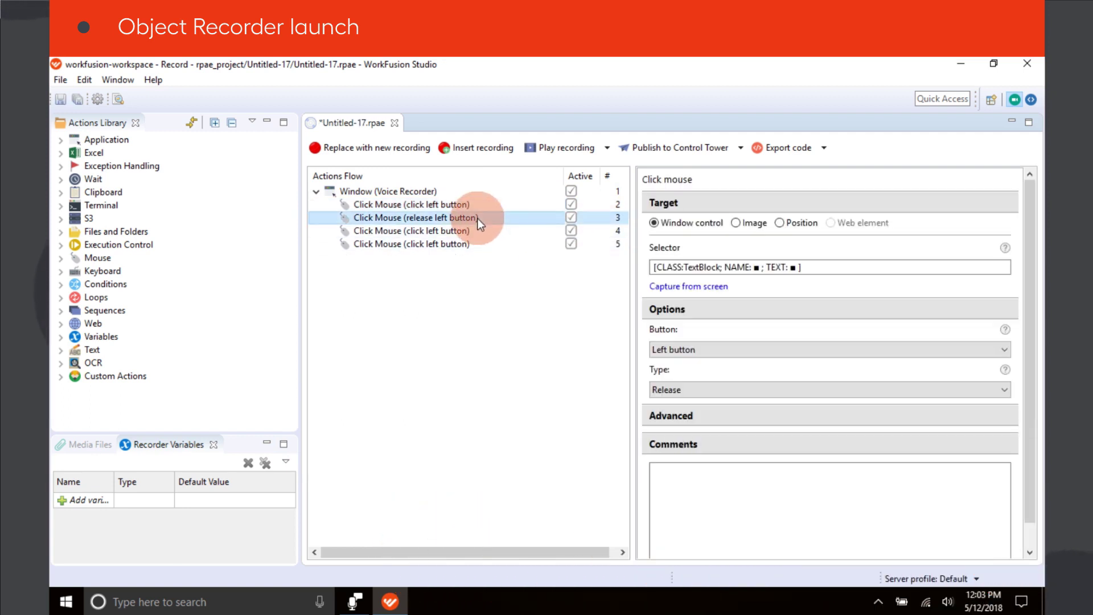
{"action": "left_click", "coordinate": [749, 223]}
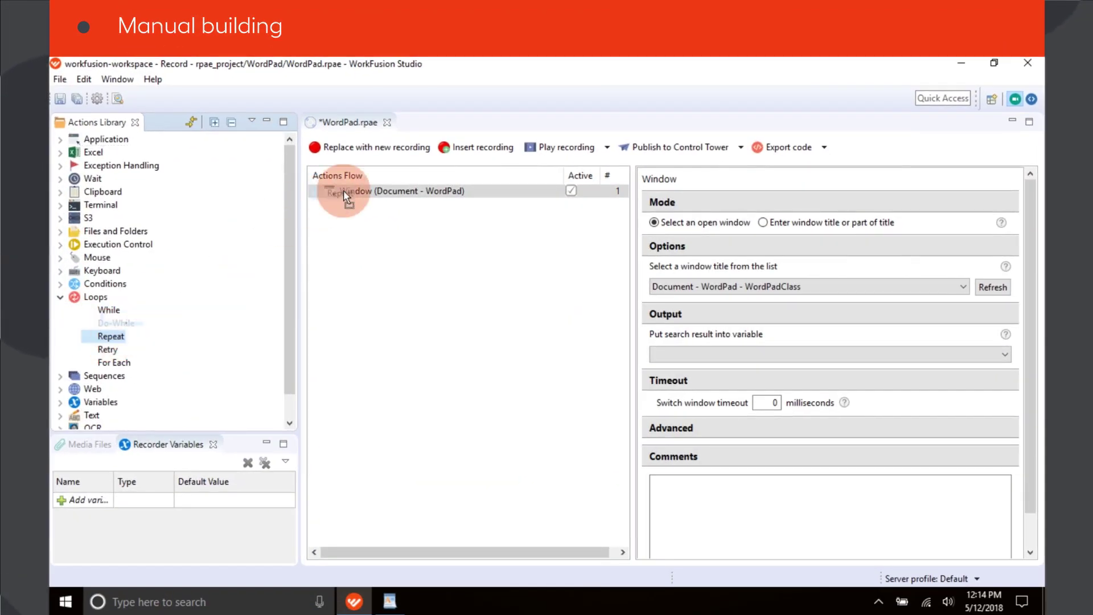
Step: Add a Repeat loop set to 4 times inside the WordPad window step
{"action": "left_click", "coordinate": [318, 196]}
{"action": "left_click", "coordinate": [354, 205]}
{"action": "left_click", "coordinate": [766, 198]}
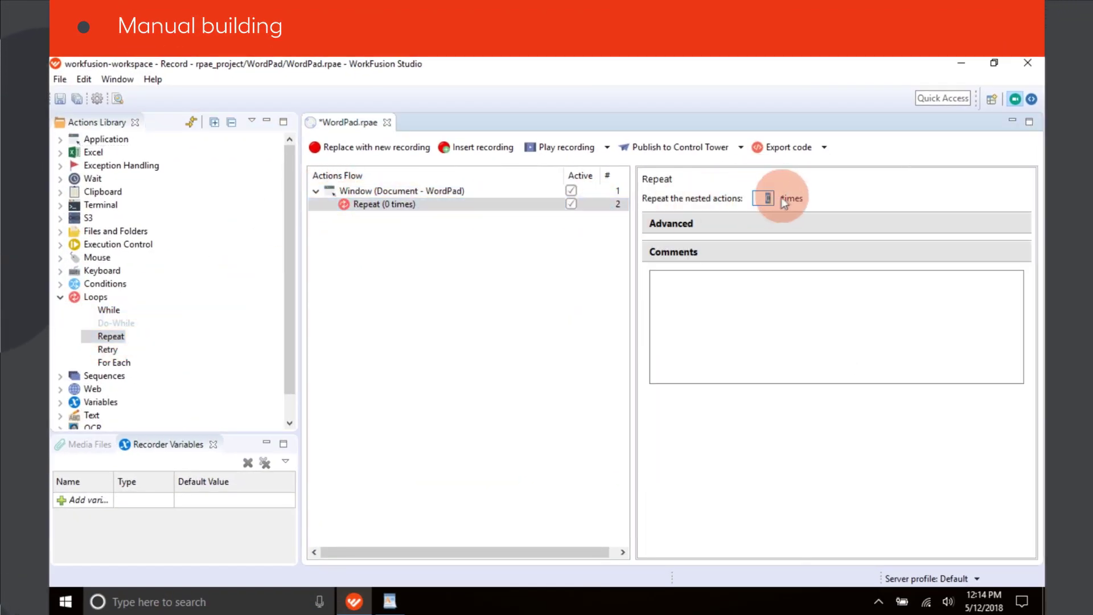
{"action": "type", "text": "4"}
Step: Add Enter Keystrokes typing 'Test' and a left-button Mouse Click inside the loop
{"action": "left_click", "coordinate": [60, 297]}
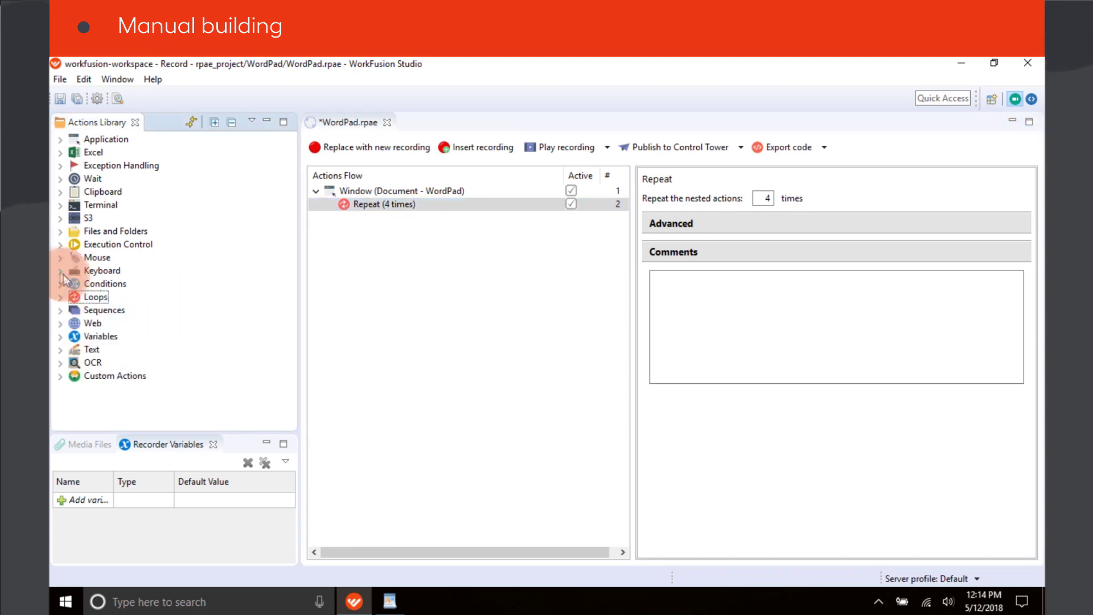
{"action": "left_click", "coordinate": [60, 271]}
{"action": "left_click_drag", "start_coordinate": [128, 284], "coordinate": [383, 208]}
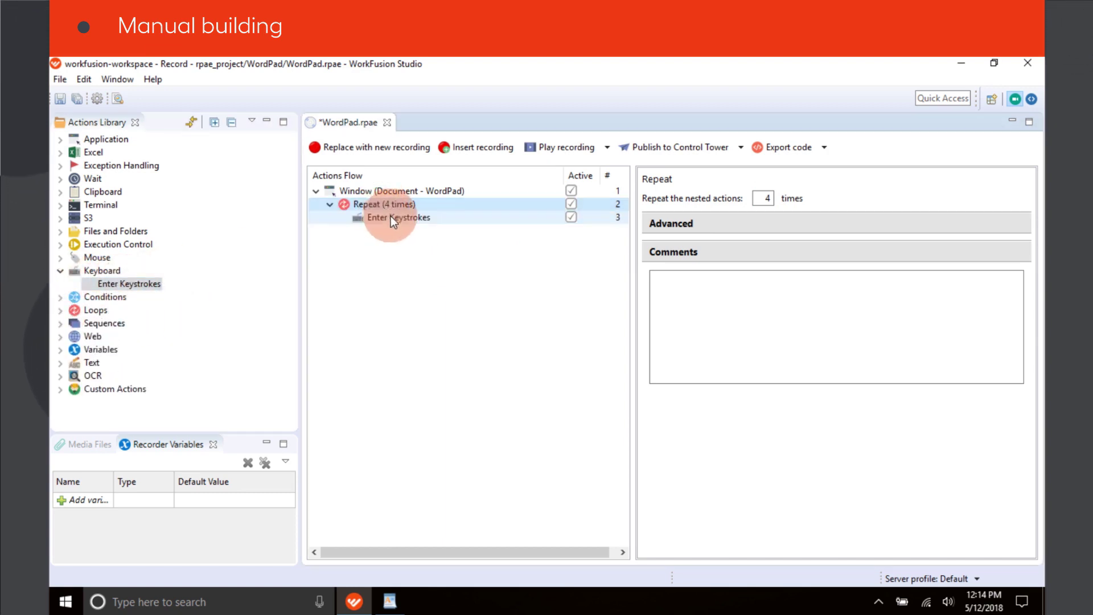
{"action": "left_click", "coordinate": [733, 204]}
{"action": "left_click", "coordinate": [812, 291]}
{"action": "type", "text": "Test"}
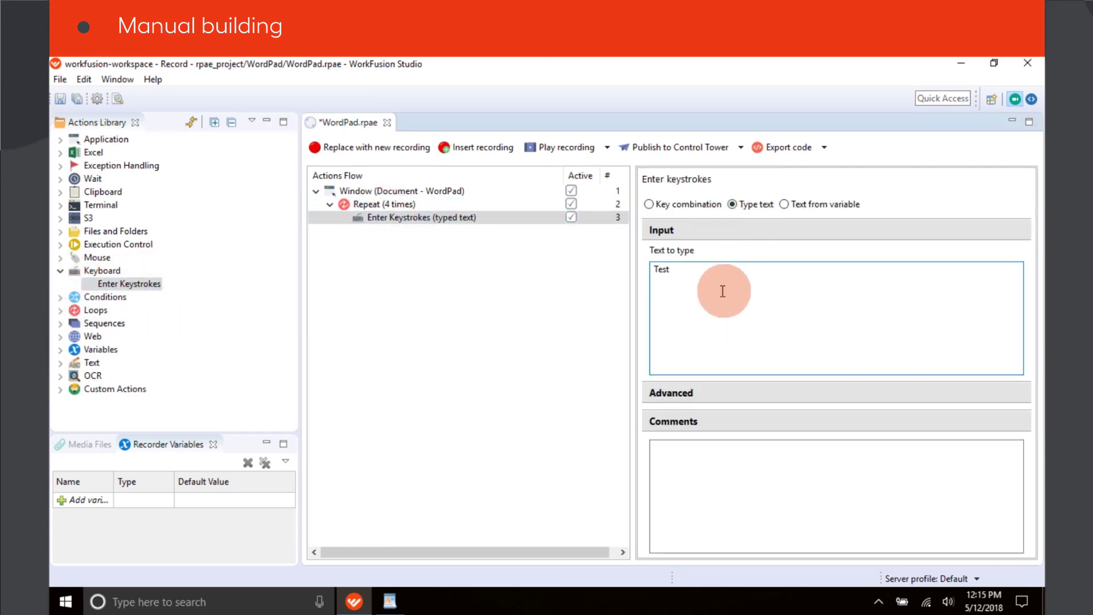
{"action": "left_click", "coordinate": [60, 257]}
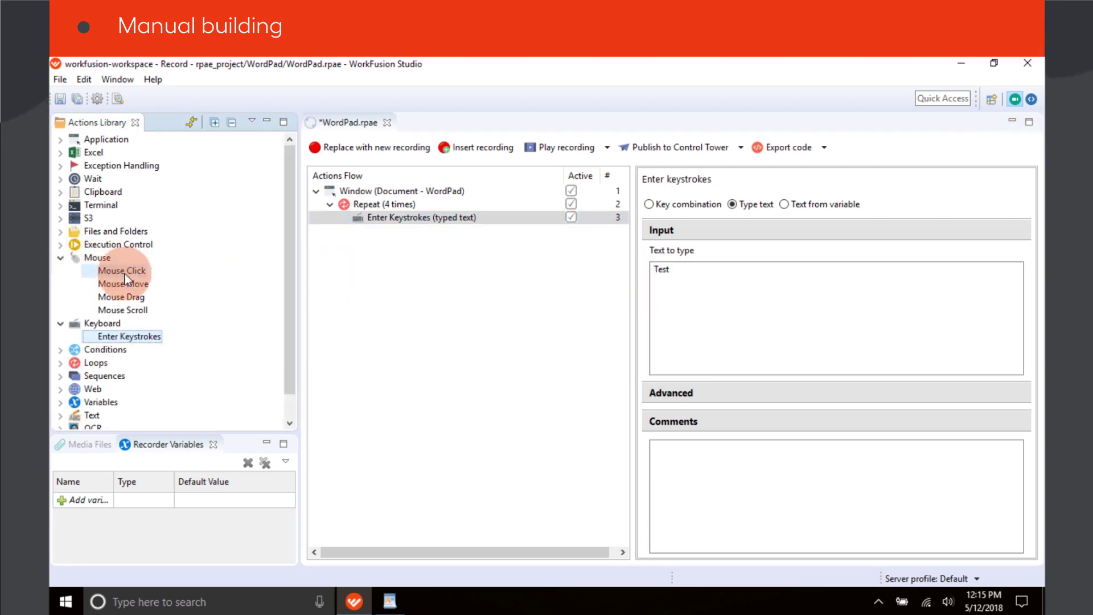
{"action": "left_click_drag", "start_coordinate": [125, 273], "coordinate": [373, 208]}
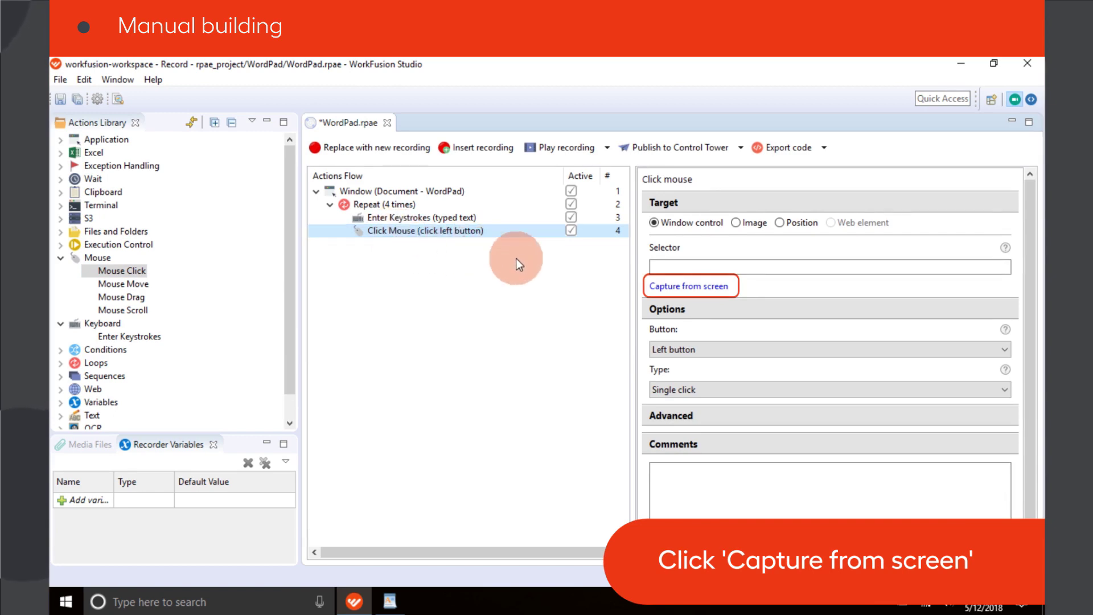
Step: Capture WordPad's Grow font button as the loop's Mouse Click target
{"action": "left_click", "coordinate": [689, 287]}
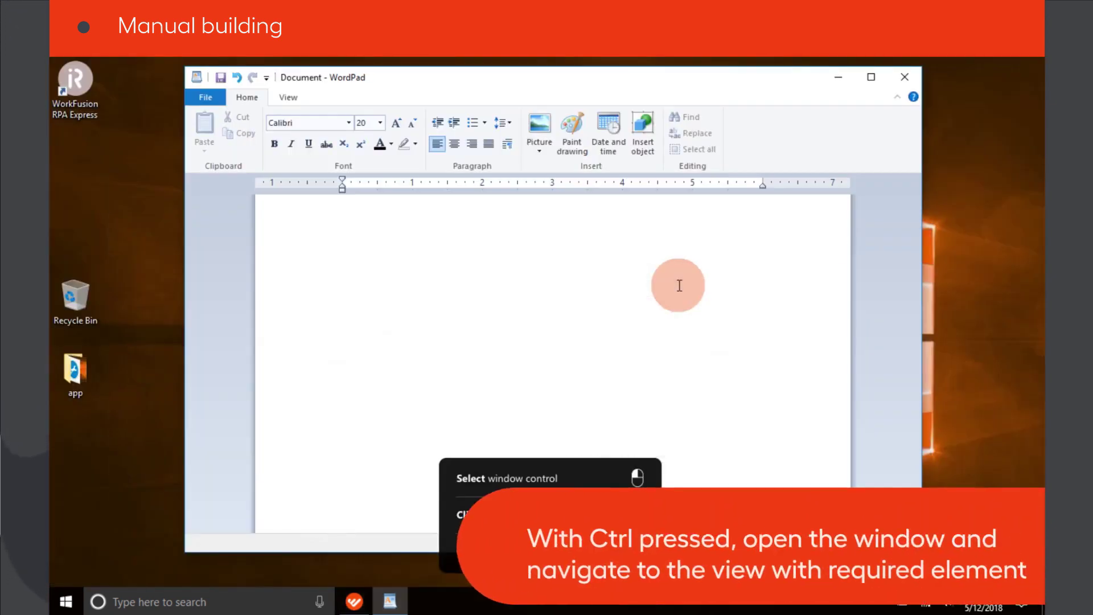
{"action": "left_click", "coordinate": [290, 95], "text": "ctrl"}
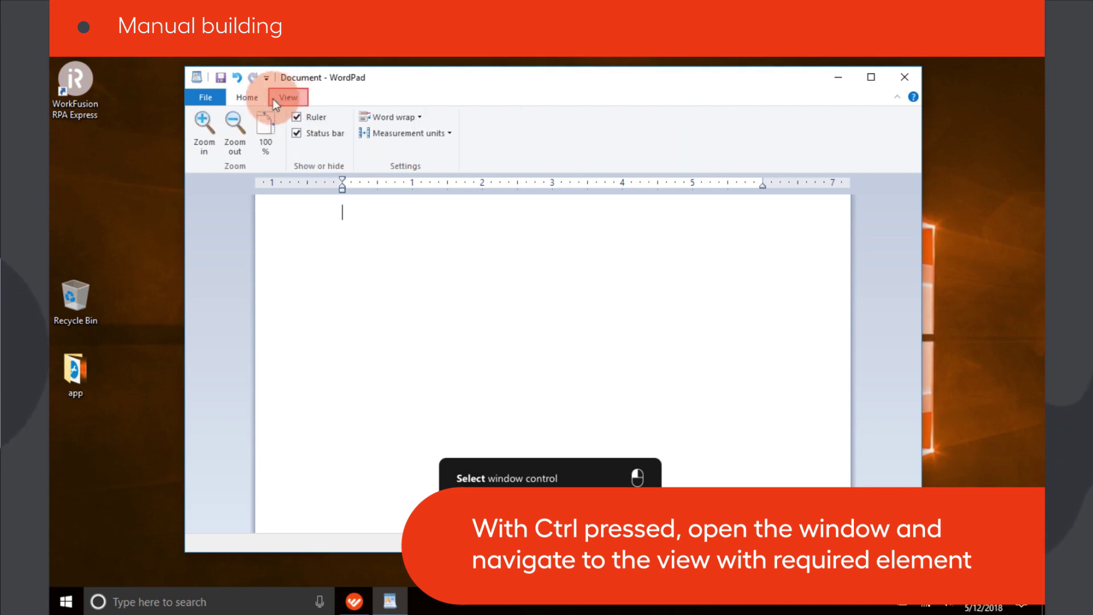
{"action": "left_click", "coordinate": [248, 98], "text": "ctrl"}
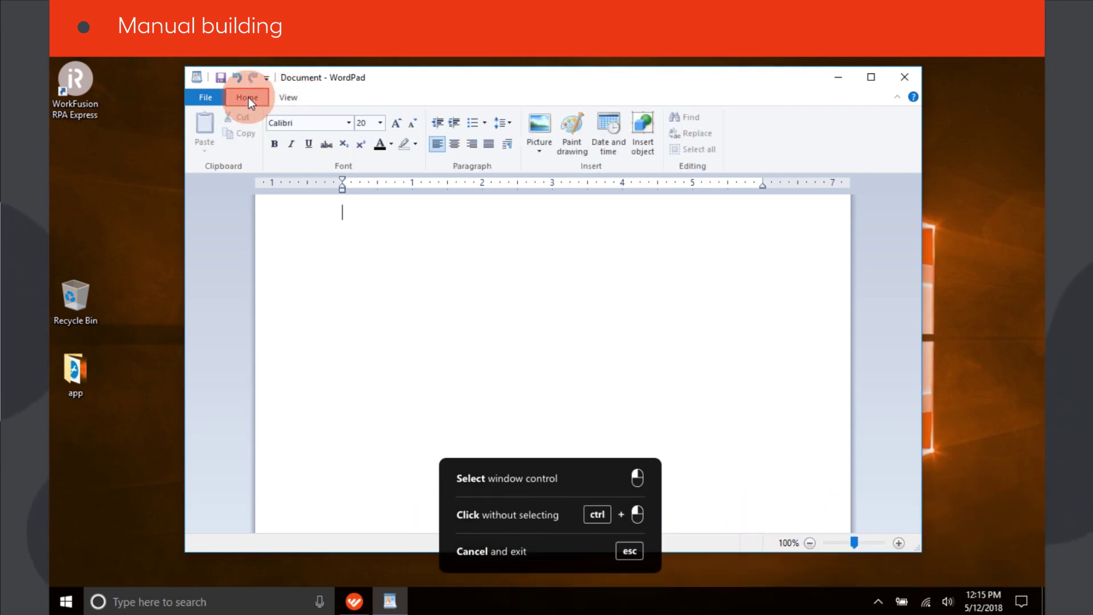
{"action": "left_click", "coordinate": [398, 123]}
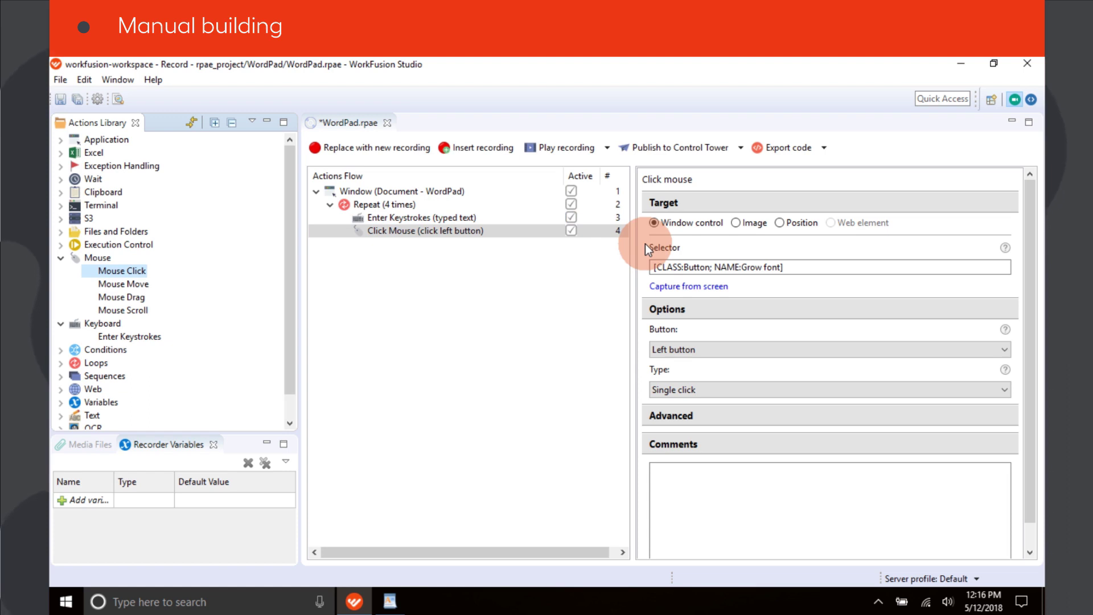
Step: Cancel a second screen capture with Esc and play back the WordPad loop
{"action": "left_click", "coordinate": [675, 286]}
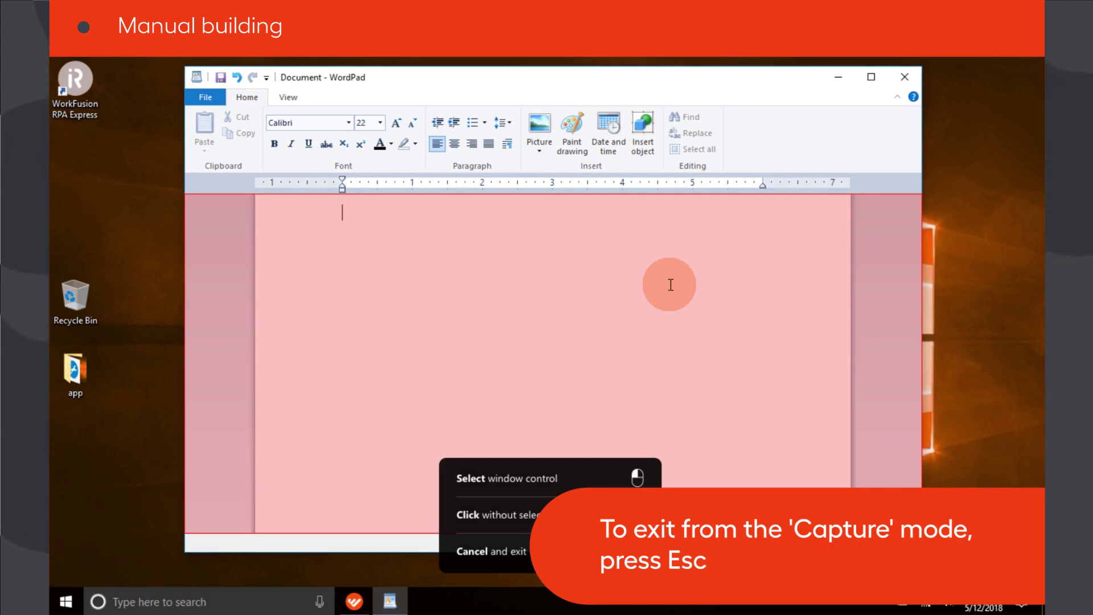
{"action": "key", "text": "Escape"}
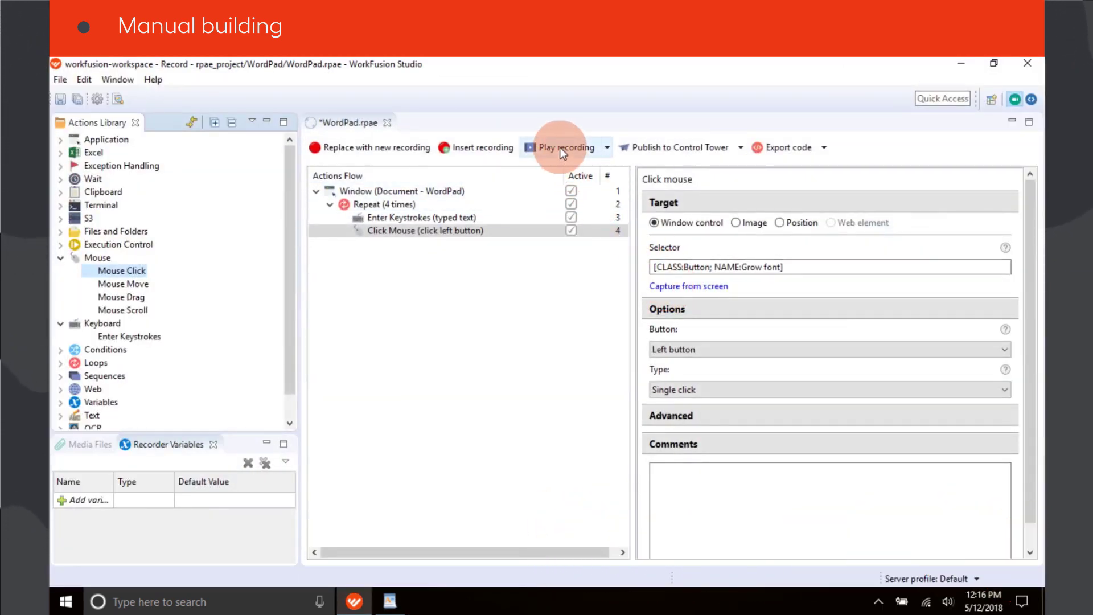
{"action": "left_click", "coordinate": [560, 148]}
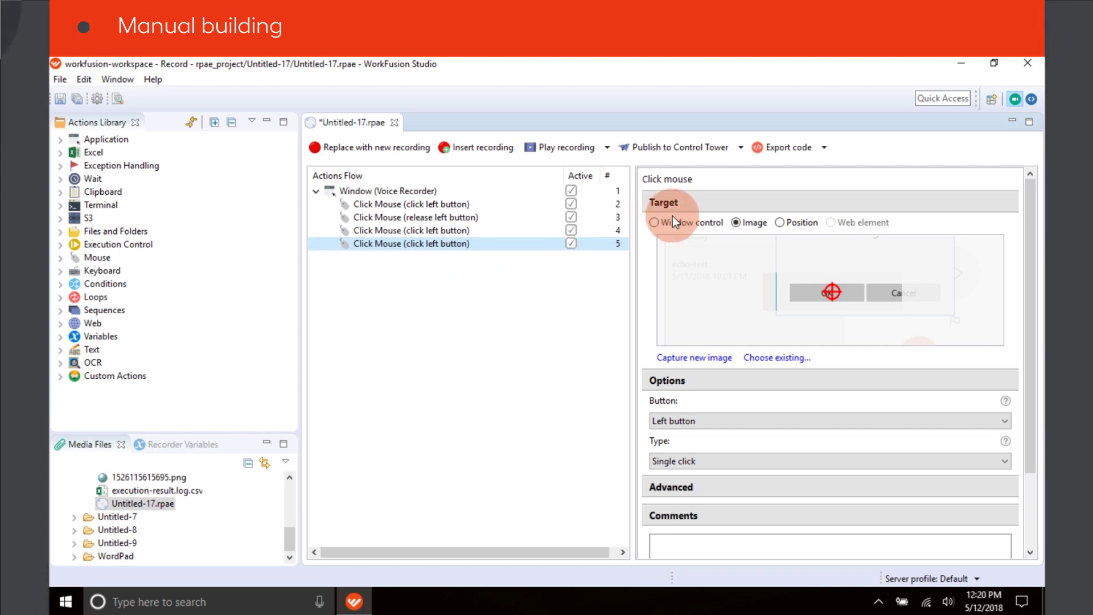
Step: Set Click Mouse row 5 to Window control with selector [CLASS:TextBlock; NAME:OK; ]
{"action": "left_click", "coordinate": [655, 222]}
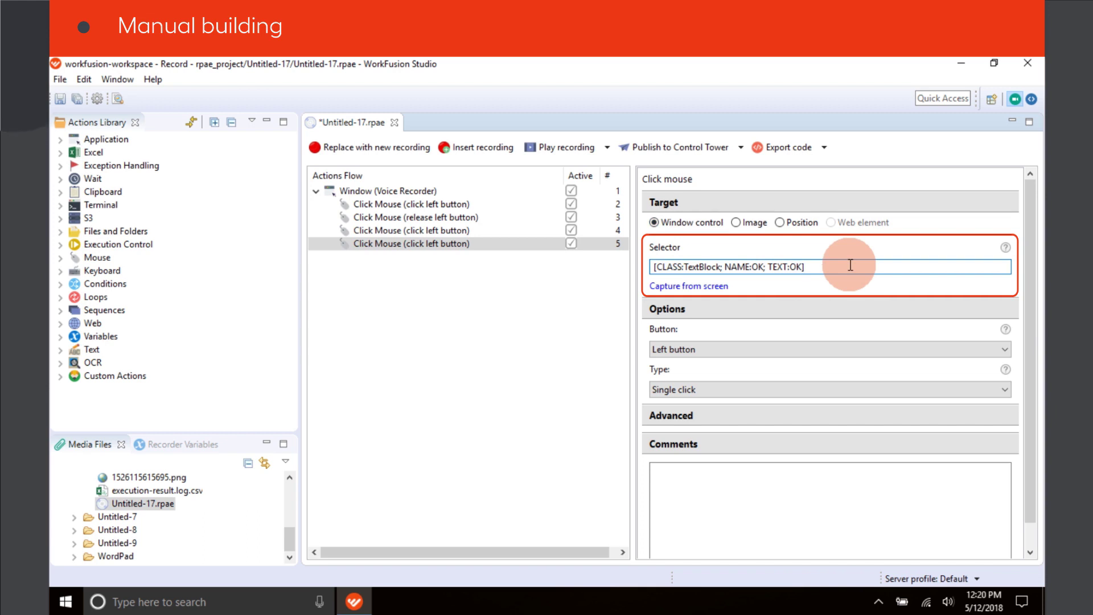
{"action": "key", "text": "BackSpace"}
{"action": "key", "text": "BackSpace"}
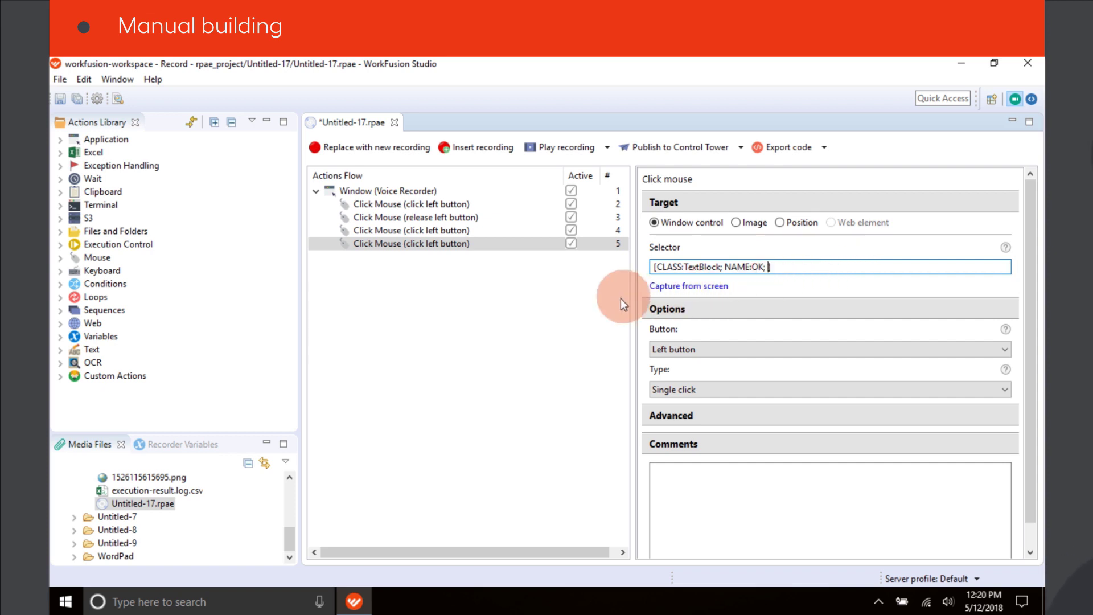
{"action": "left_click", "coordinate": [599, 304]}
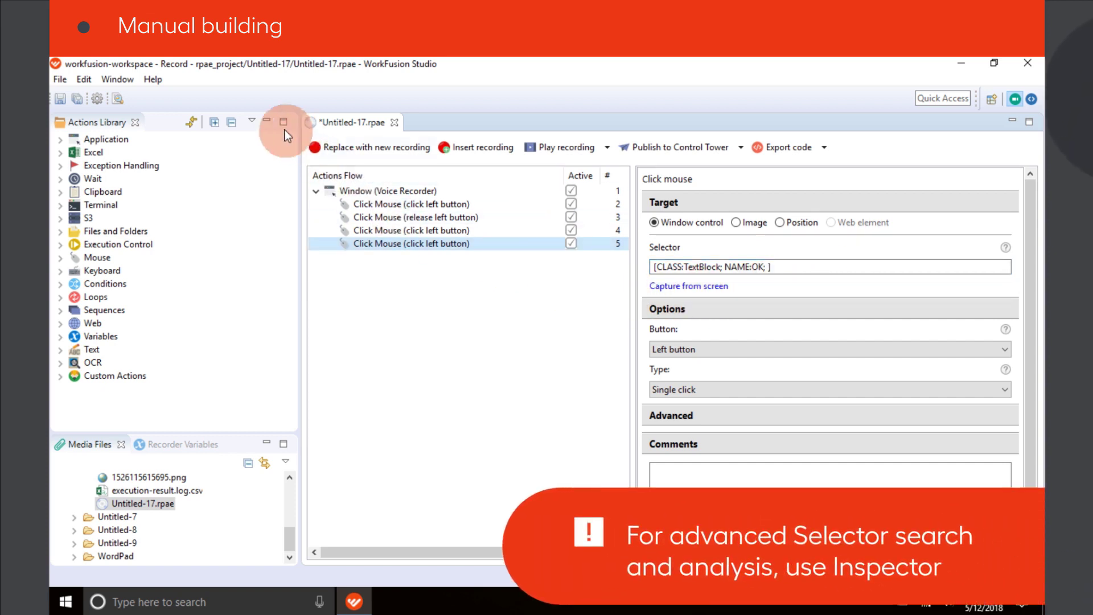
Step: Start the RPA Inspector from the Window > Inspector menu
{"action": "left_click", "coordinate": [119, 82]}
{"action": "mouse_move", "coordinate": [95, 160]}
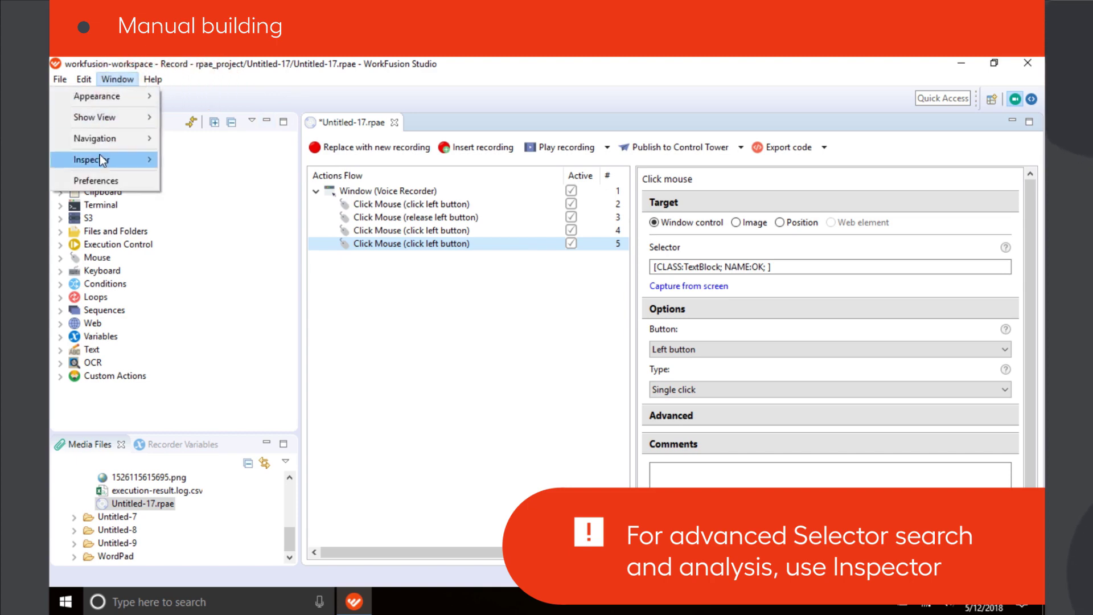
{"action": "left_click", "coordinate": [208, 160]}
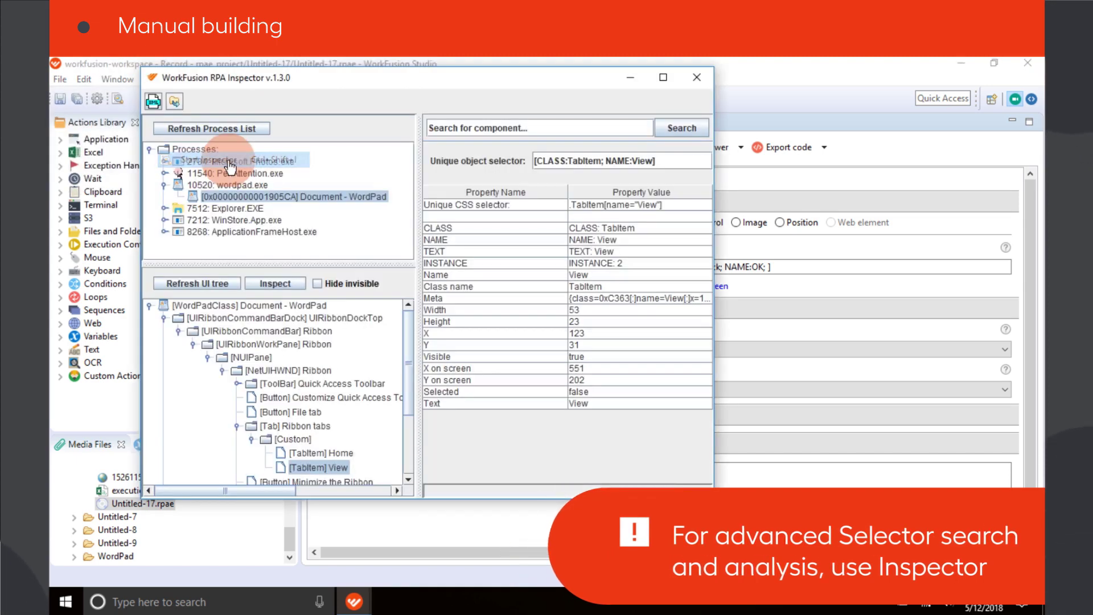